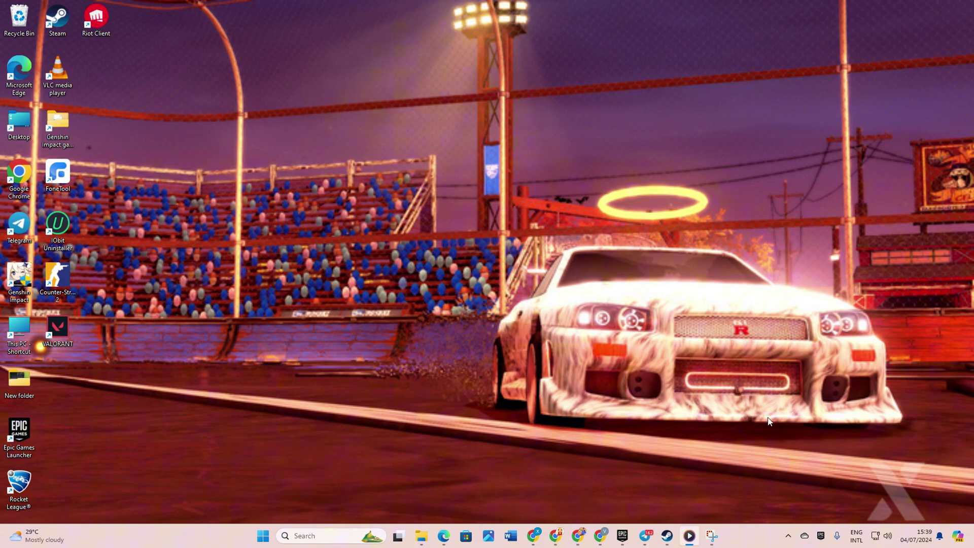
pyautogui.moveTo(327, 537)
pyautogui.write('c')
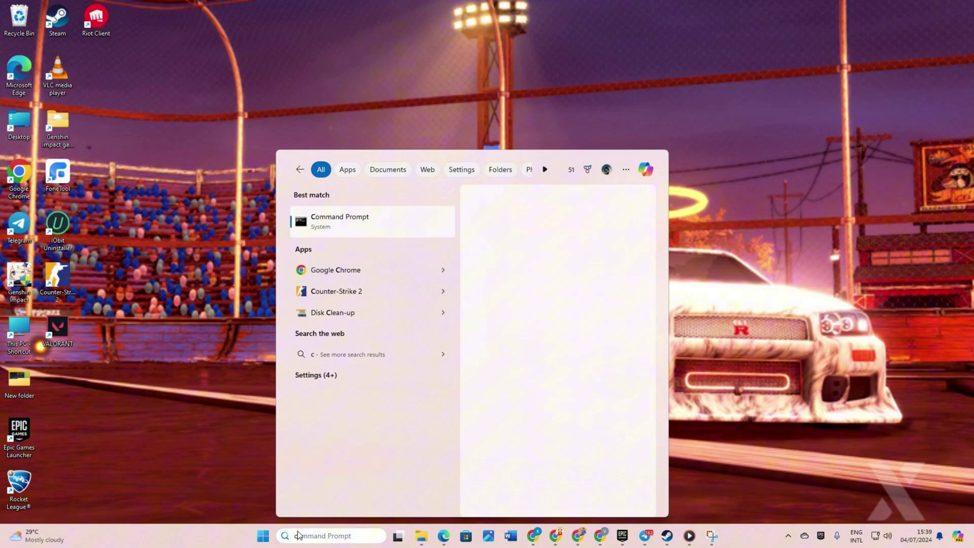
pyautogui.write('md')
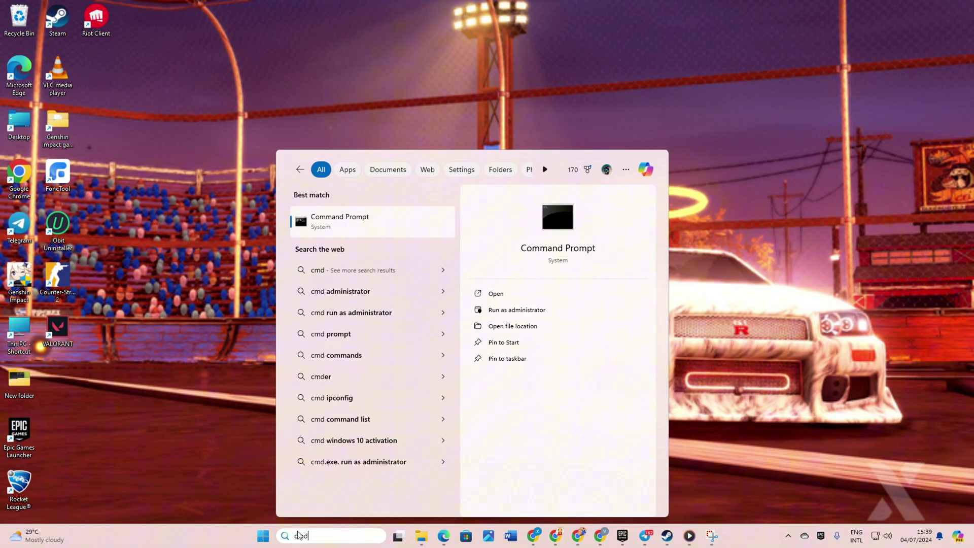
# Run the Command Prompt search result as administrator
pyautogui.rightClick(369, 229)
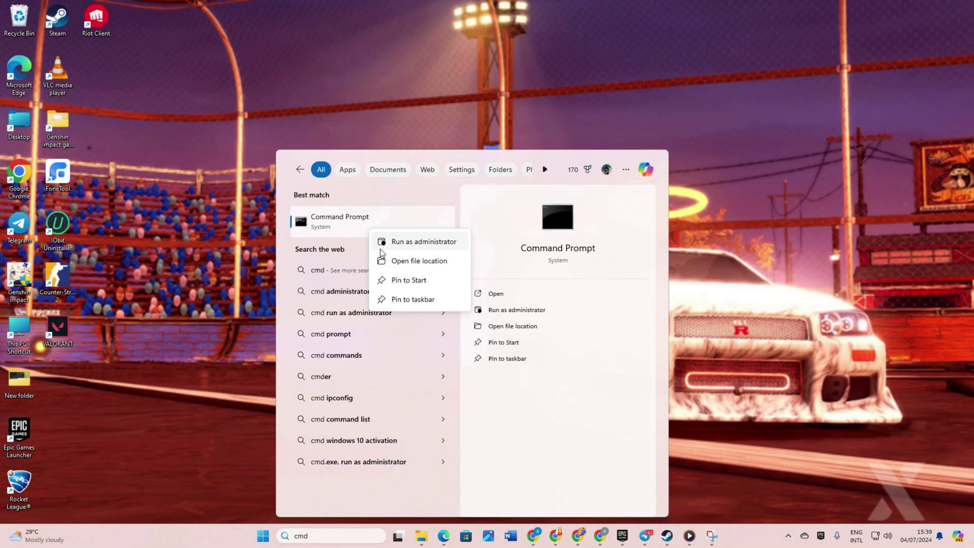
pyautogui.click(388, 244)
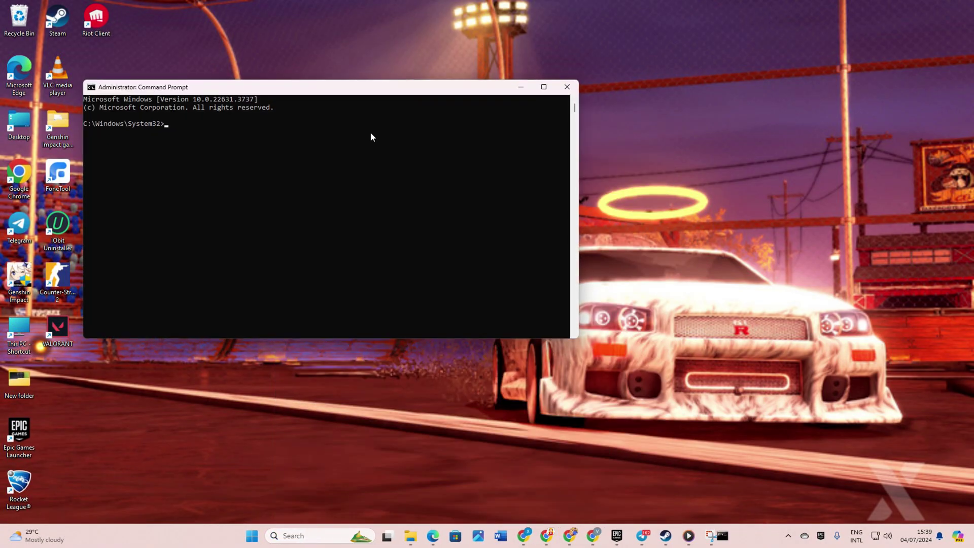
# Restart the Windows Audio service with 'net stop audiosrv' and 'net start audiosrv'
pyautogui.moveTo(374, 89)
pyautogui.mouseDown()
pyautogui.moveTo(631, 90)
pyautogui.moveTo(587, 84)
pyautogui.mouseUp()
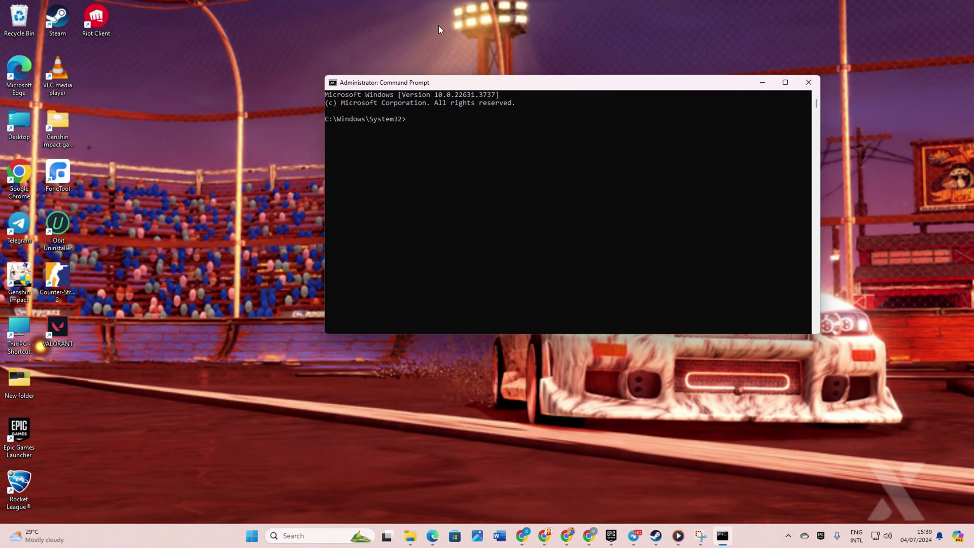
pyautogui.click(407, 120)
pyautogui.write('net stop audiosrv')
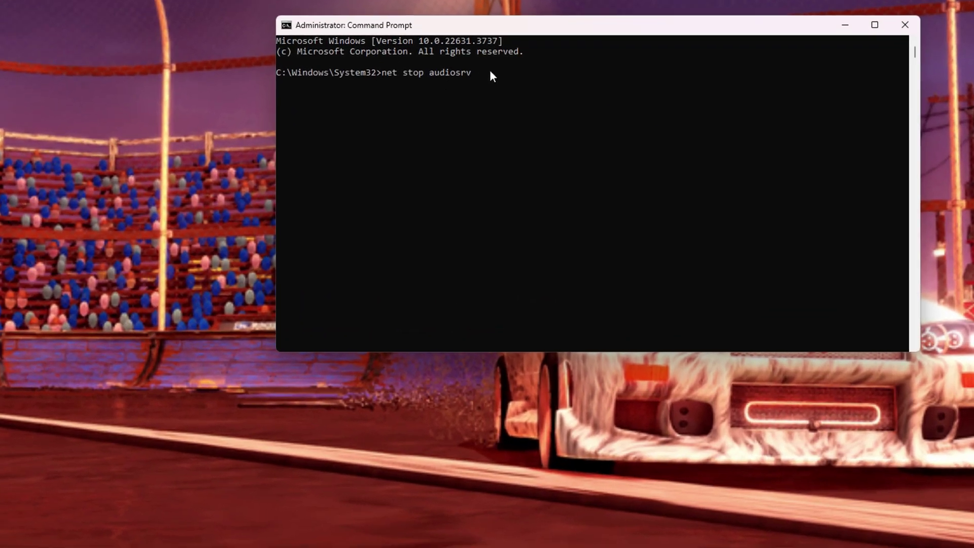
pyautogui.click(388, 83)
pyautogui.press('Return')
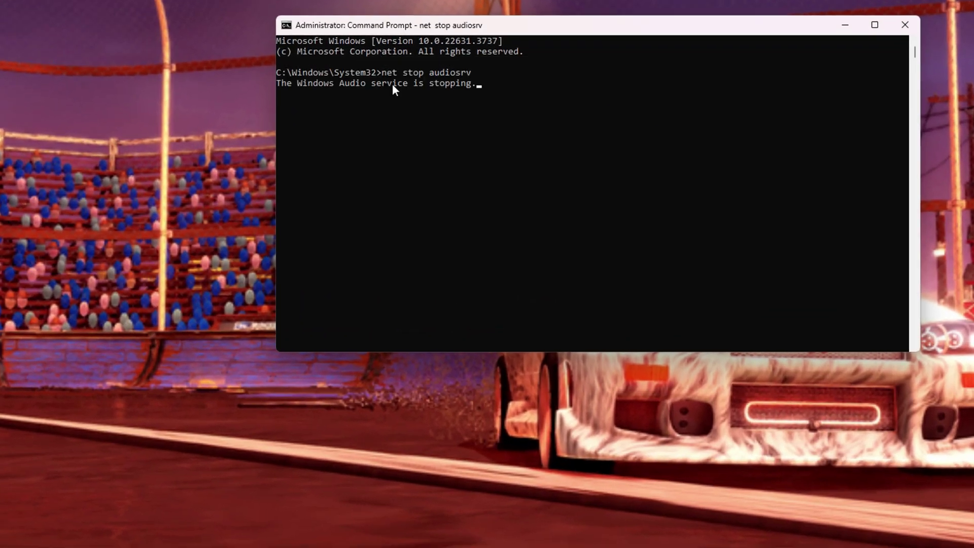
pyautogui.write('net start audiosrv')
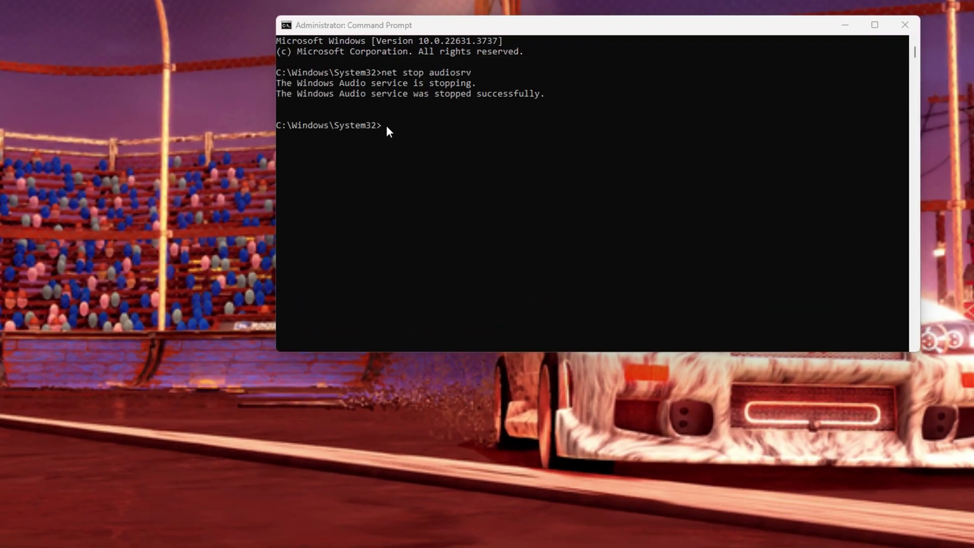
pyautogui.press('Return')
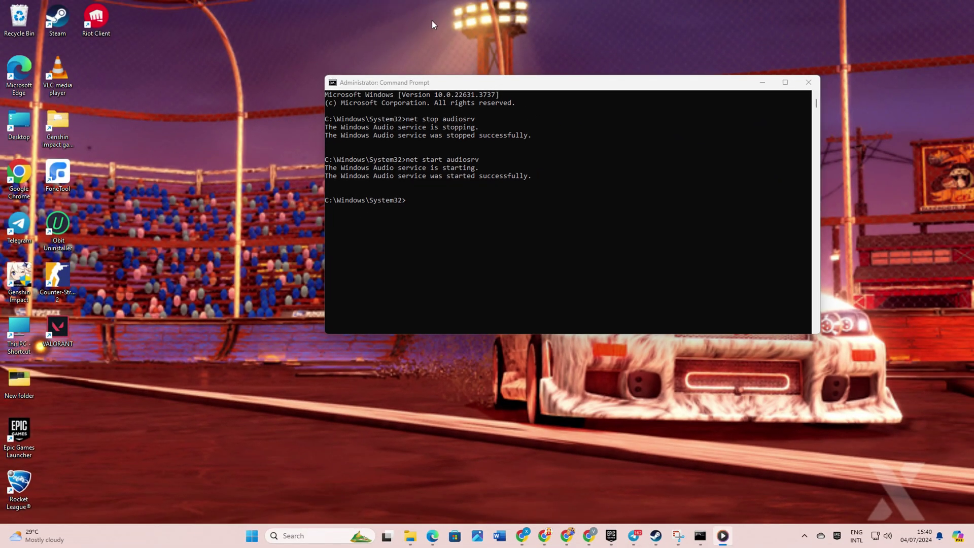
# Close Command Prompt and go to Settings > Privacy & security > Microphone
pyautogui.click(808, 82)
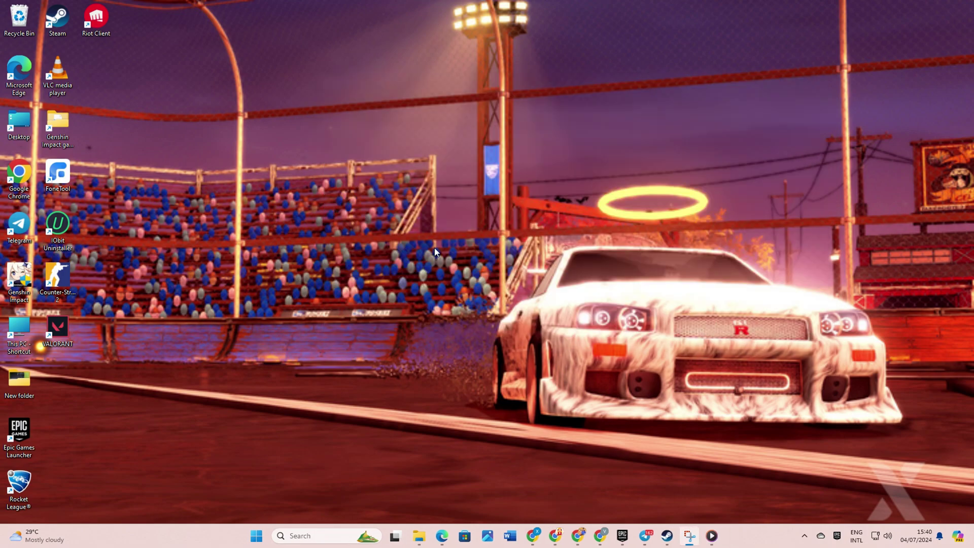
pyautogui.click(262, 537)
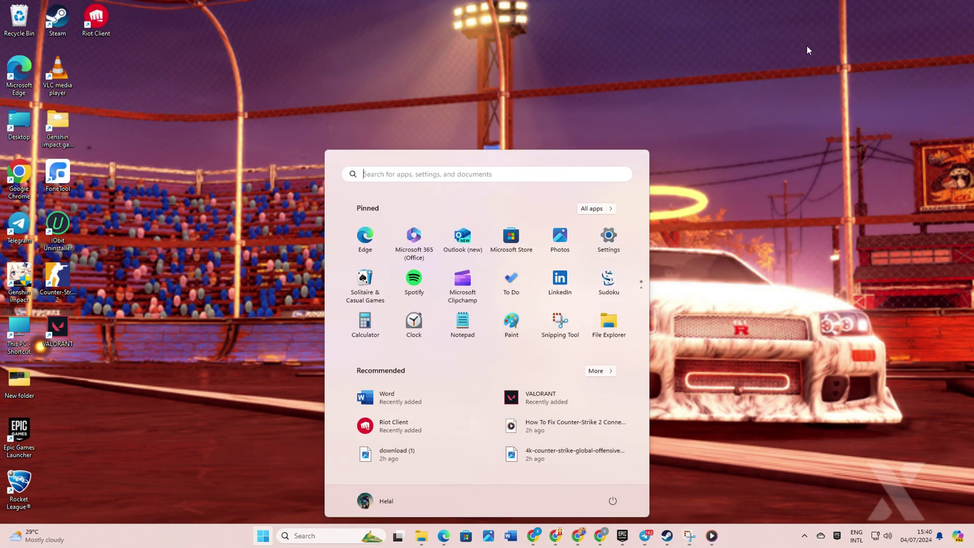
pyautogui.click(609, 242)
pyautogui.click(50, 311)
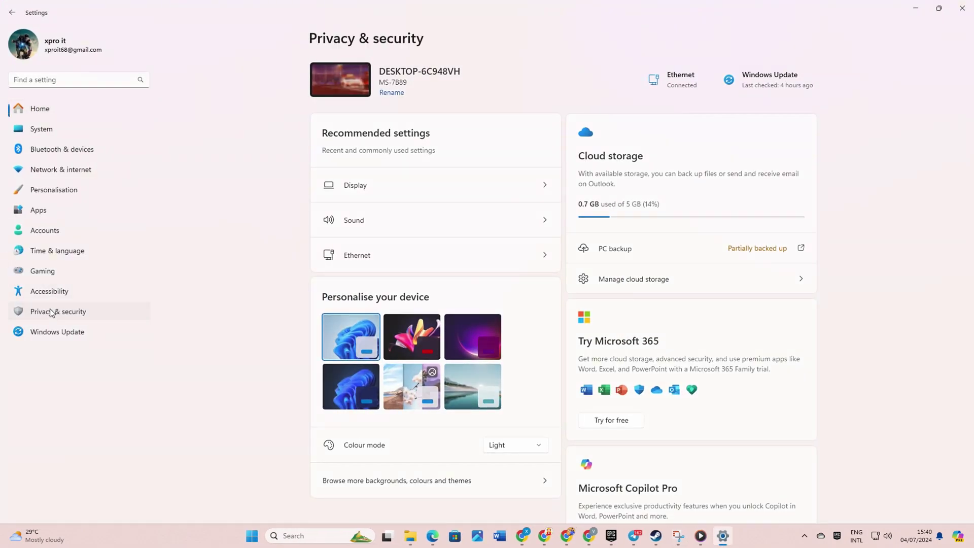
pyautogui.scroll(-3, 343, 337)
pyautogui.scroll(-4, 354, 333)
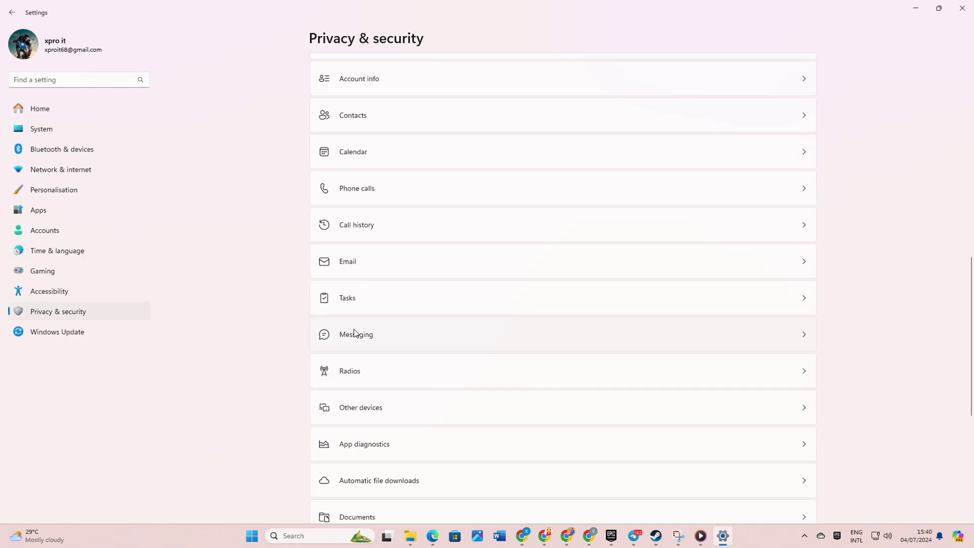
pyautogui.scroll(5, 355, 335)
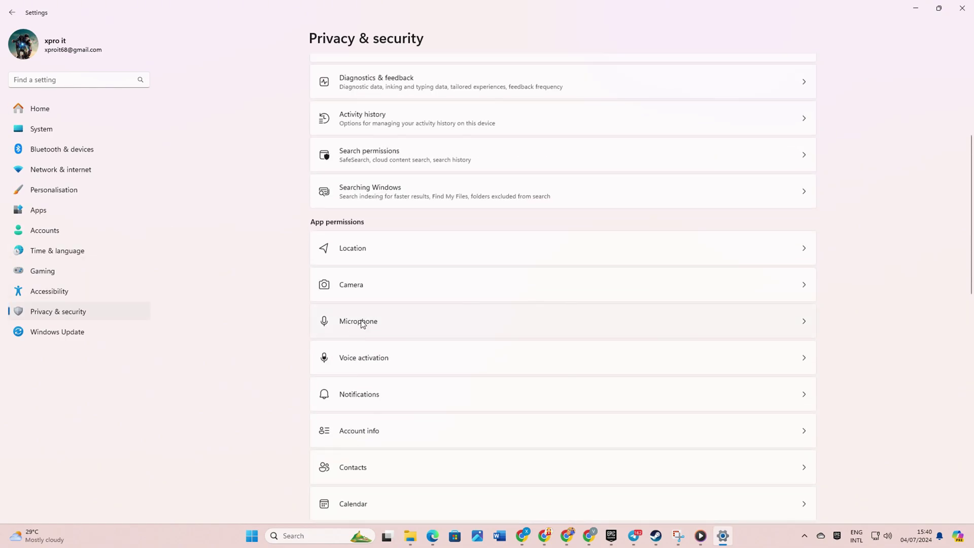
pyautogui.click(362, 322)
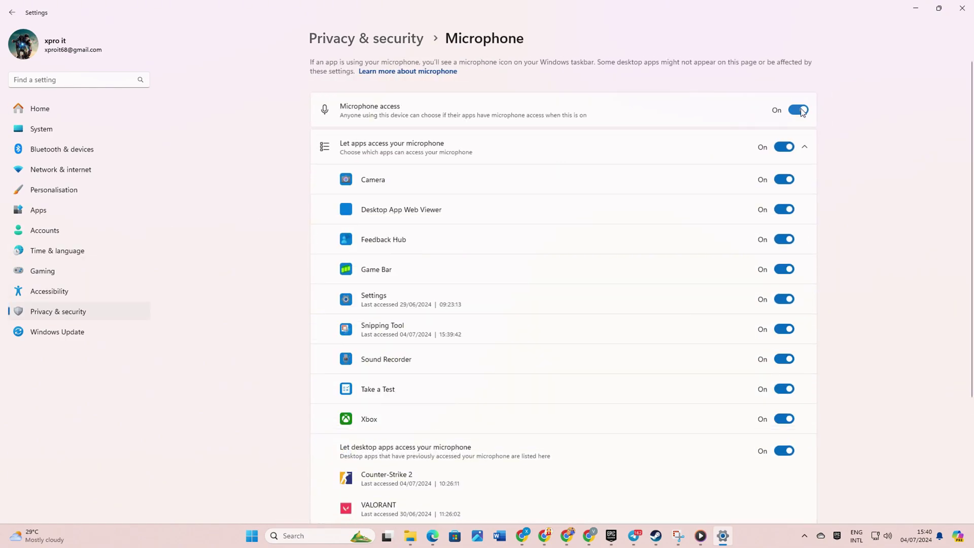
# Toggle Microphone access and app microphone access off and back on, then close Settings
pyautogui.click(799, 111)
pyautogui.click(799, 110)
pyautogui.scroll(-2, 349, 260)
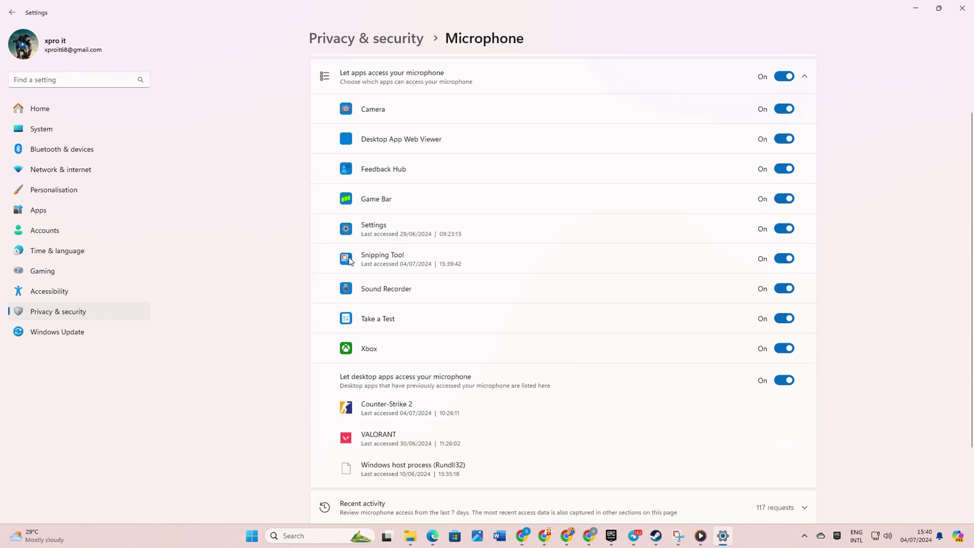
pyautogui.scroll(2, 349, 260)
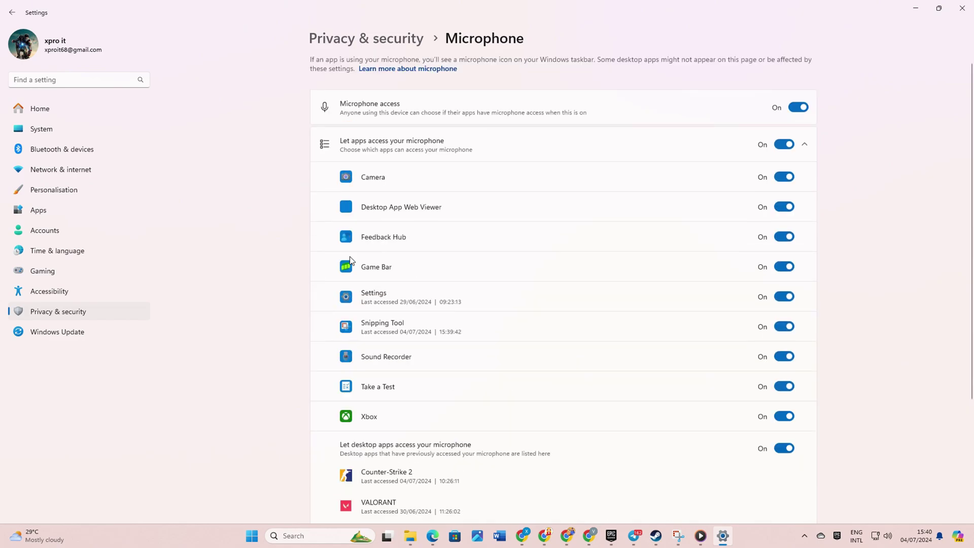
pyautogui.click(787, 147)
pyautogui.click(786, 147)
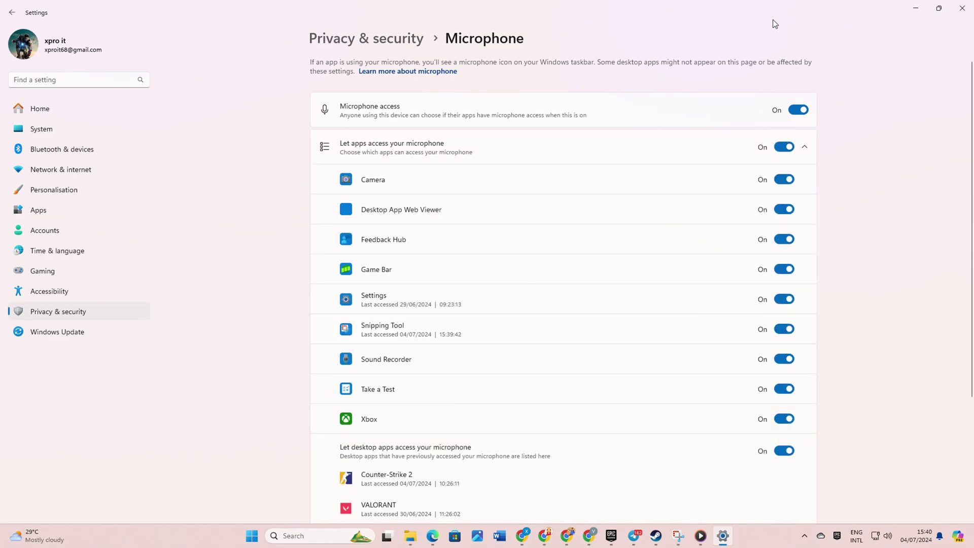
pyautogui.click(962, 7)
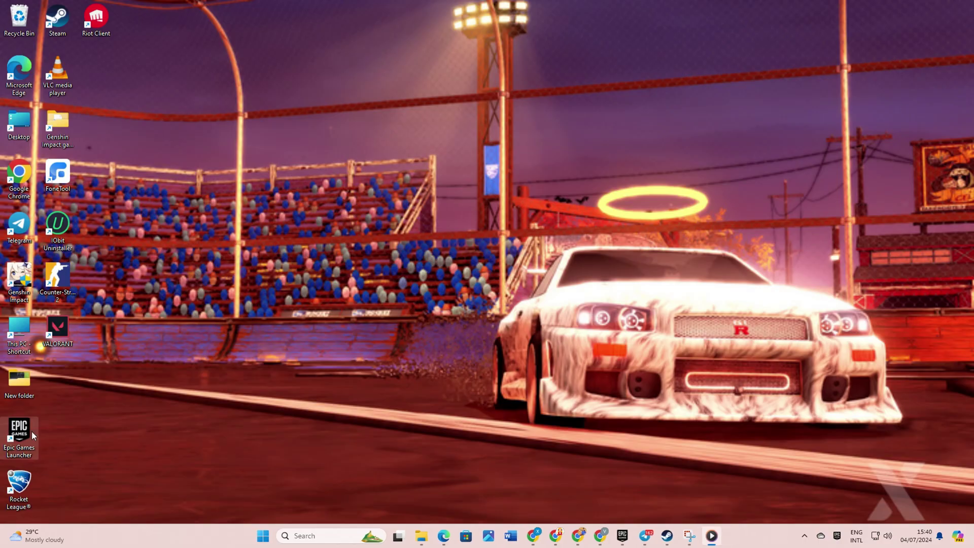
# Launch Rocket League from its desktop shortcut and go to its Settings menu
pyautogui.click(15, 500)
pyautogui.doubleClick(16, 500)
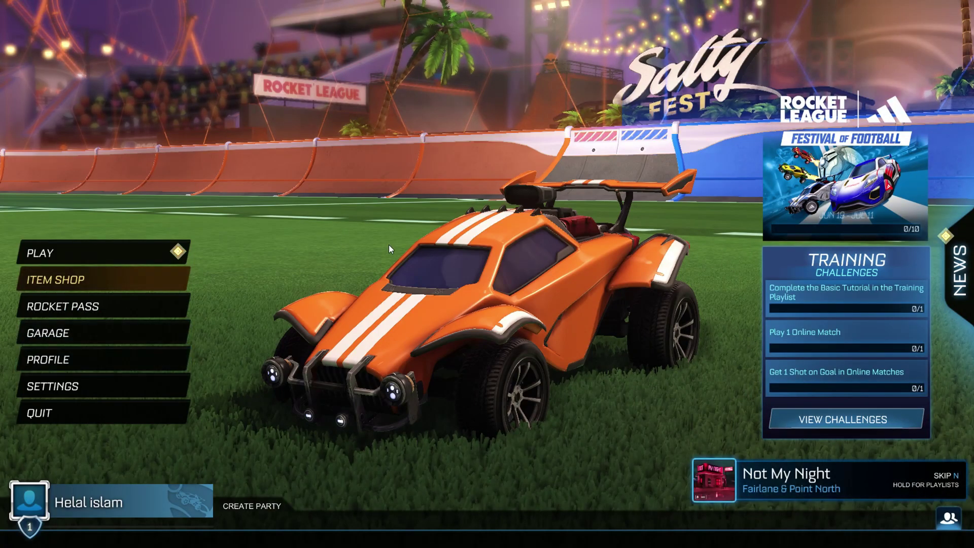
pyautogui.click(89, 386)
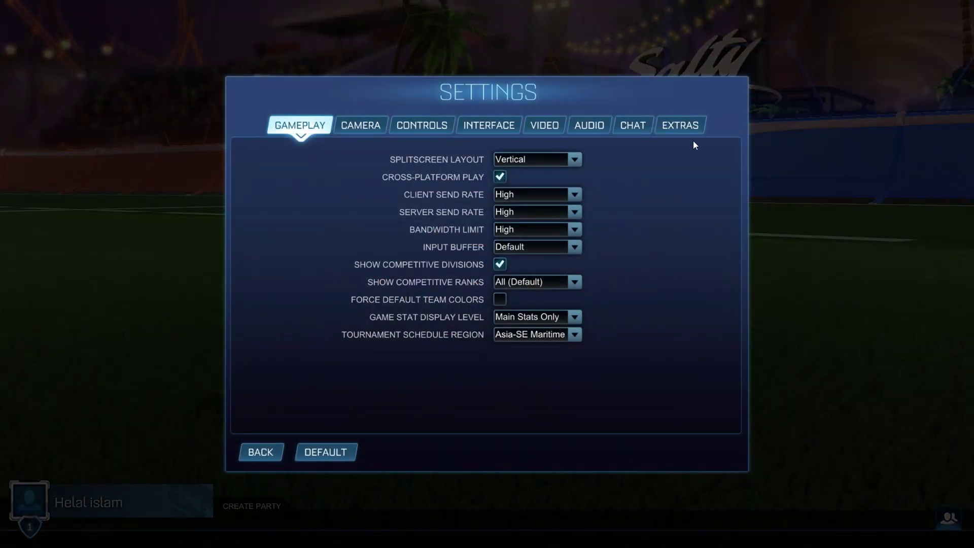
# Set Chat to voice with Everyone, Microphone (USB Audio Device) input and Open Mic, then exit
pyautogui.click(637, 129)
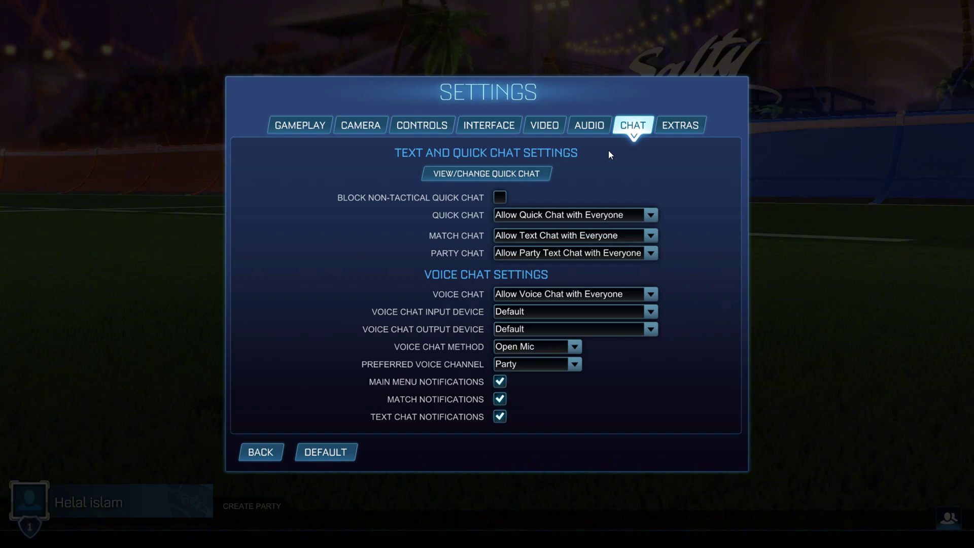
pyautogui.click(650, 294)
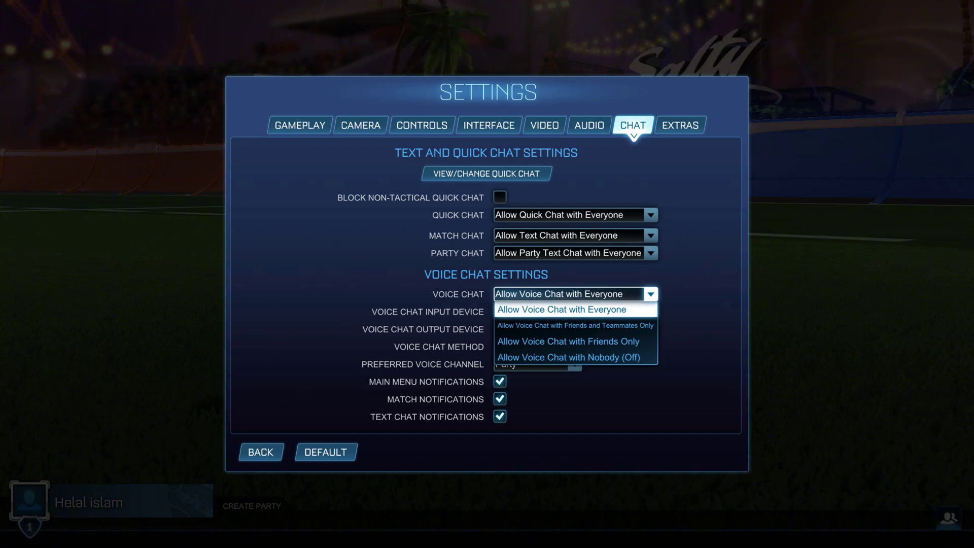
pyautogui.click(587, 316)
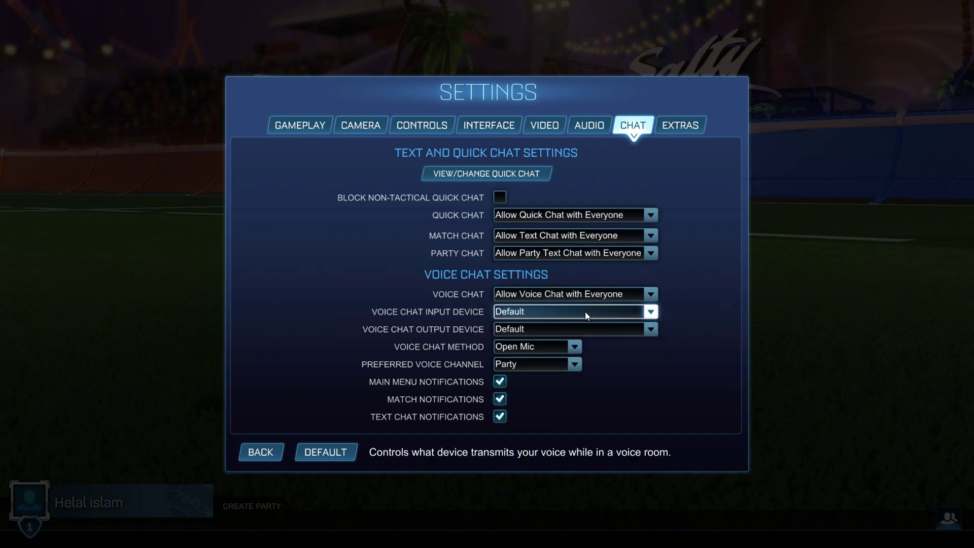
pyautogui.click(578, 312)
pyautogui.click(587, 338)
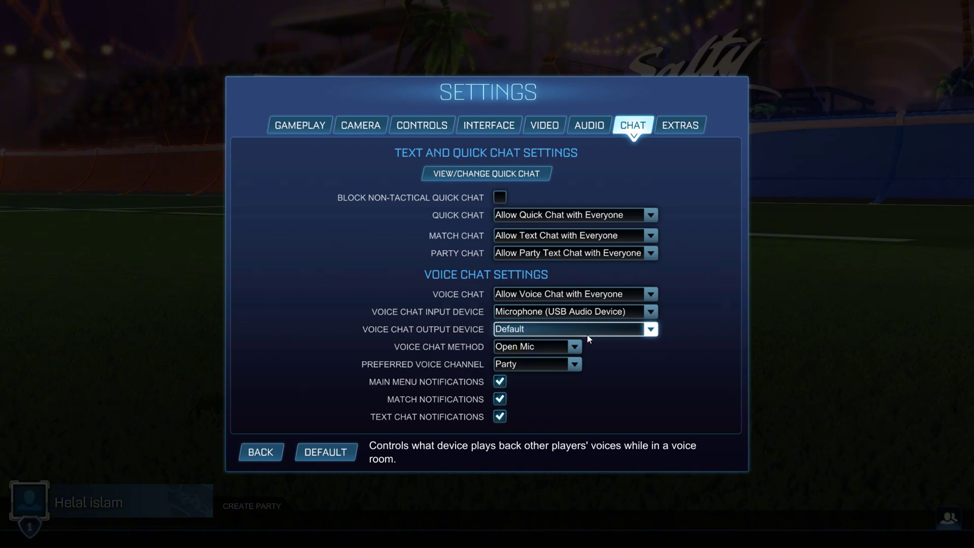
pyautogui.click(573, 345)
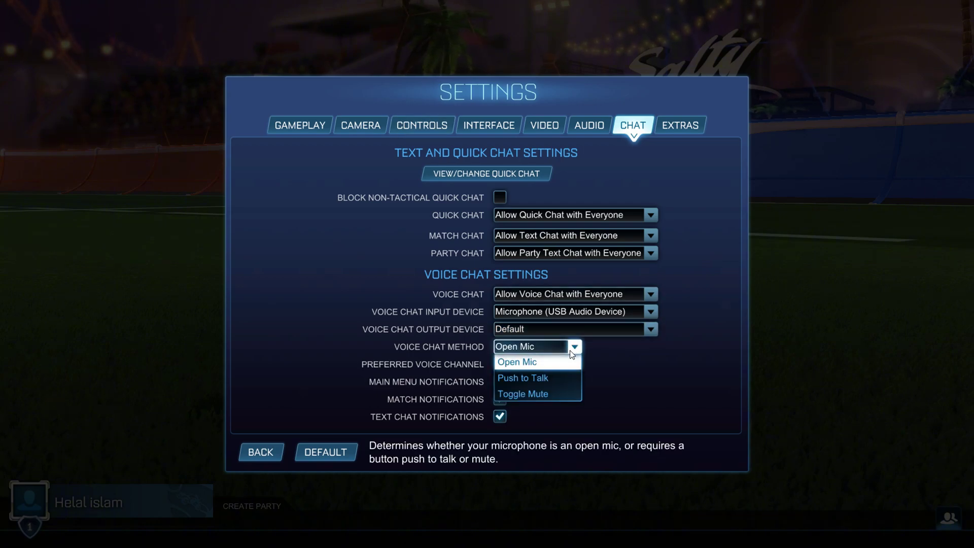
pyautogui.click(522, 364)
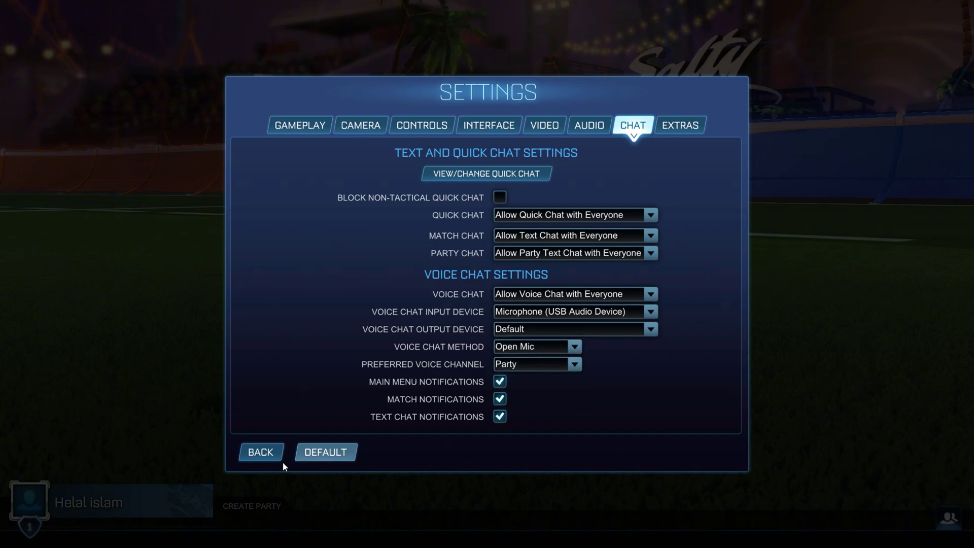
pyautogui.click(266, 454)
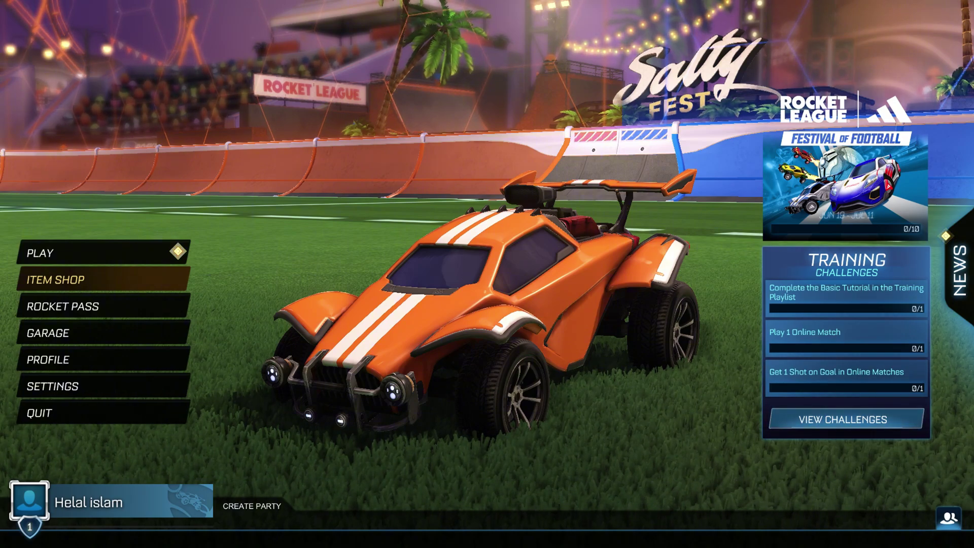
pyautogui.press('super+d')
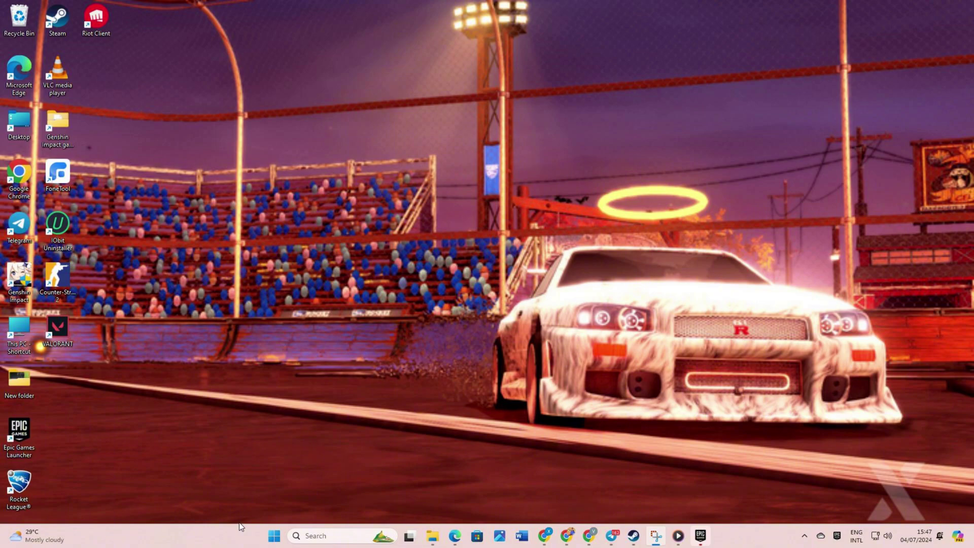
# Start a Windows Update check in Settings, then open Device Manager from search
pyautogui.click(274, 536)
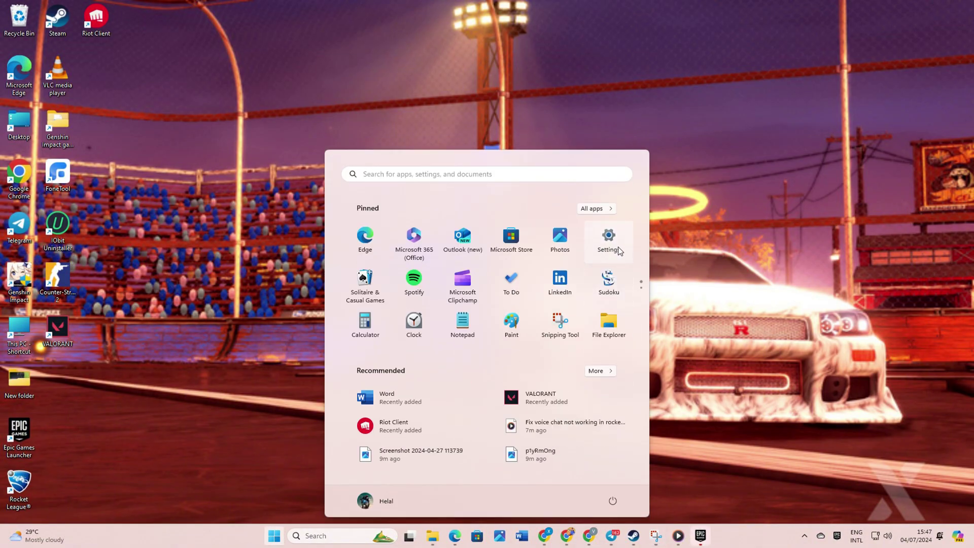
pyautogui.click(623, 249)
pyautogui.click(83, 329)
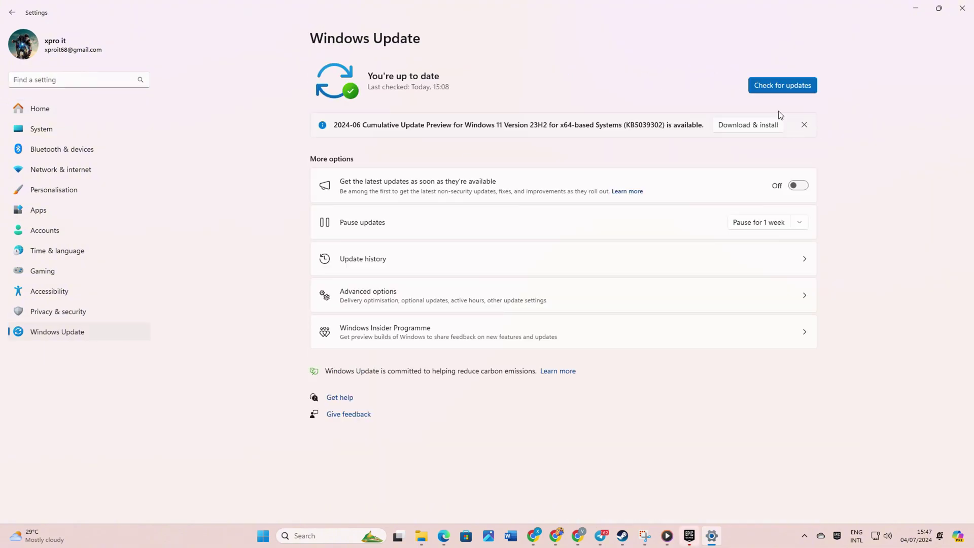
pyautogui.click(781, 86)
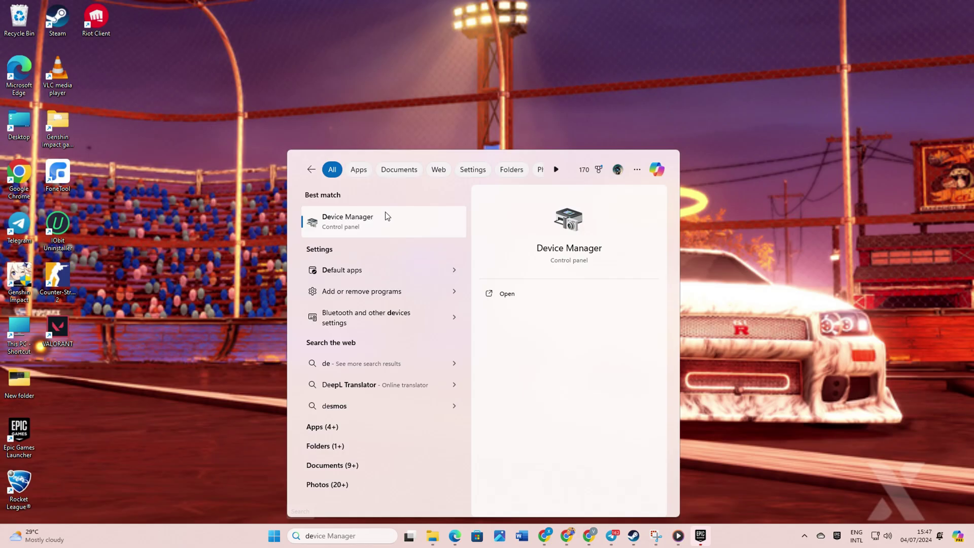
pyautogui.click(386, 214)
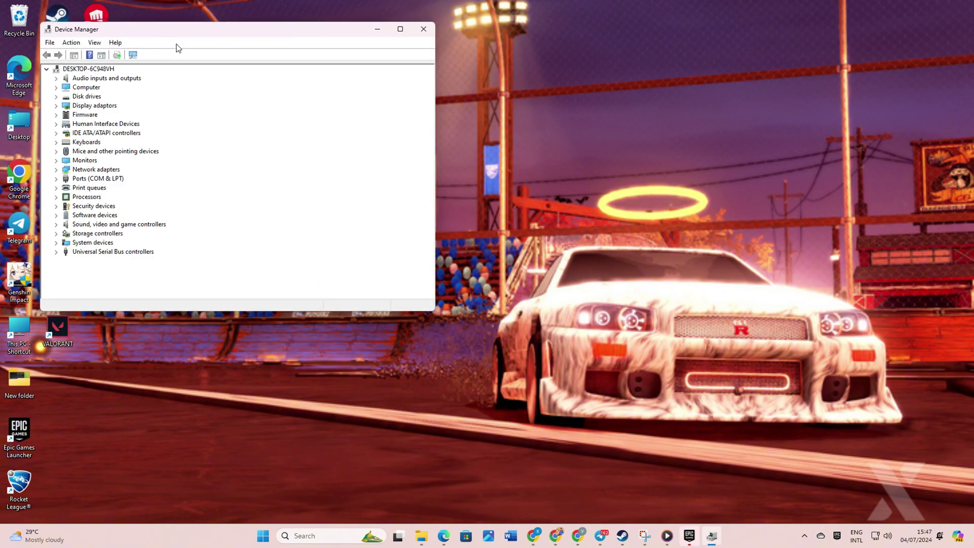
# Auto-update the Digital Audio (S/PDIF) driver, already the best installed, and close Device Manager
pyautogui.moveTo(181, 35); pyautogui.dragTo(470, 82)
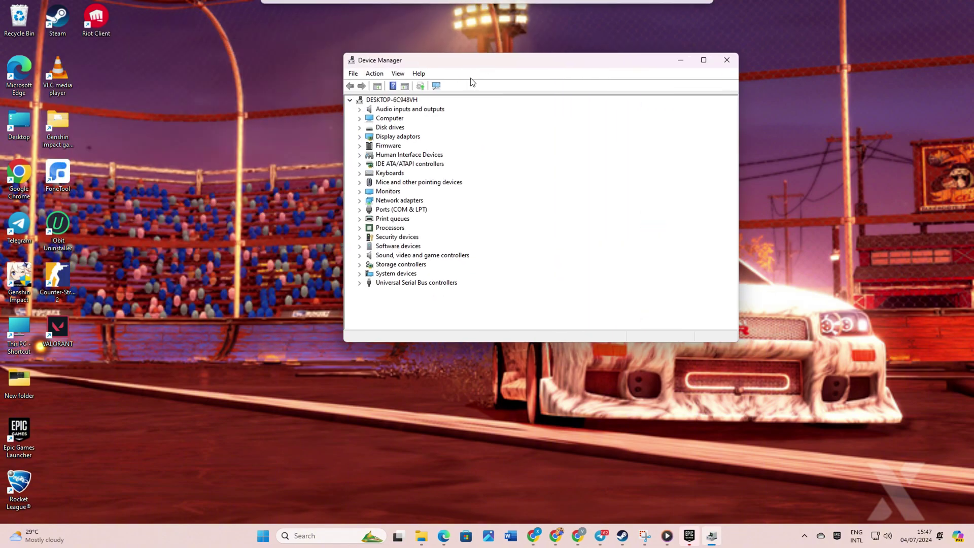
pyautogui.doubleClick(383, 110)
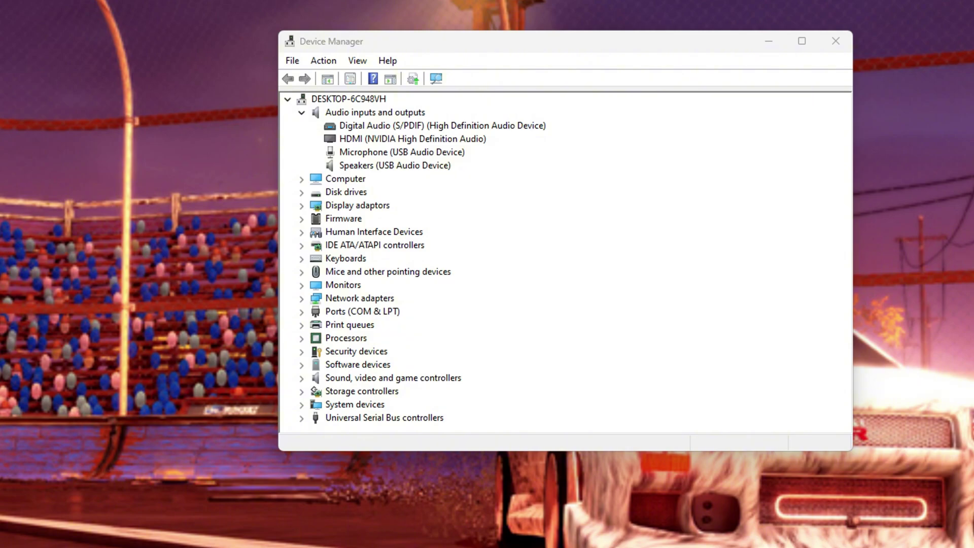
pyautogui.rightClick(448, 128)
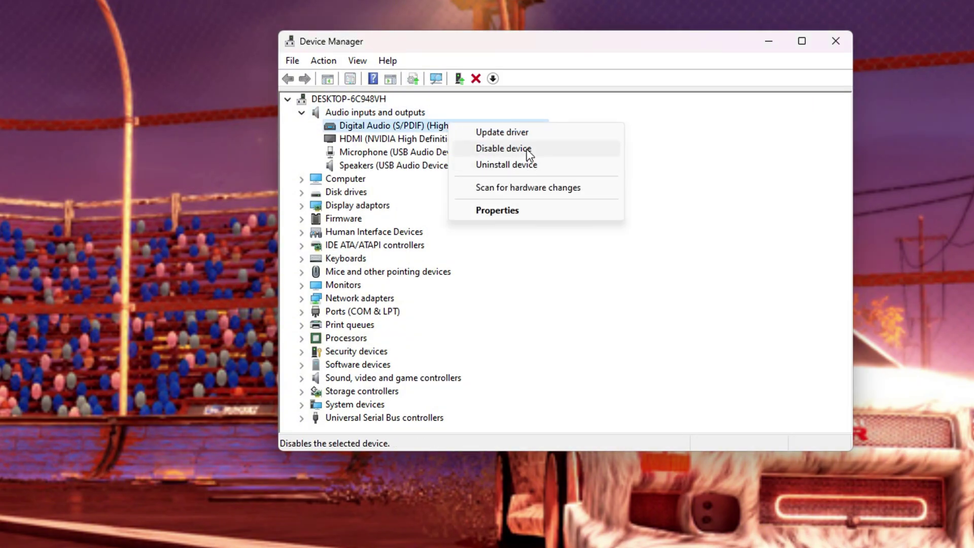
pyautogui.click(527, 135)
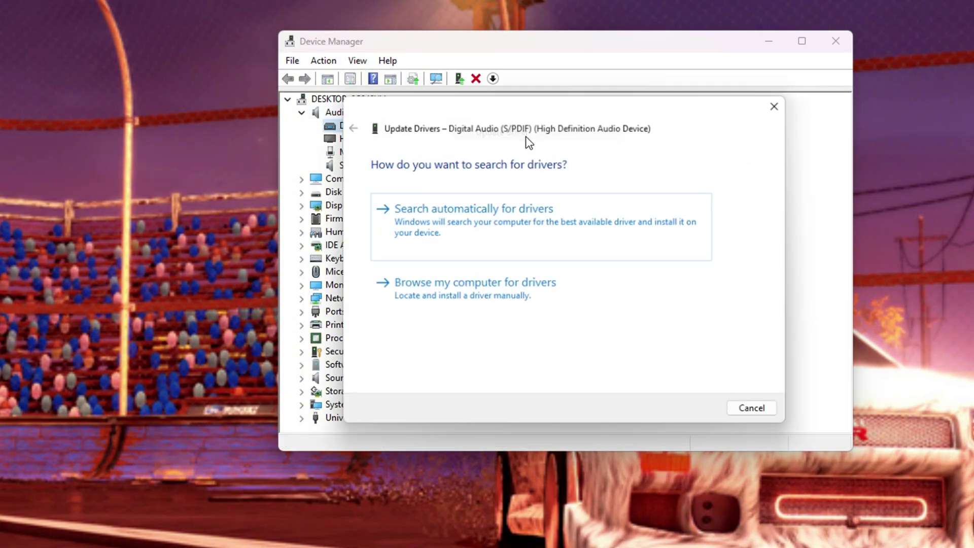
pyautogui.click(572, 216)
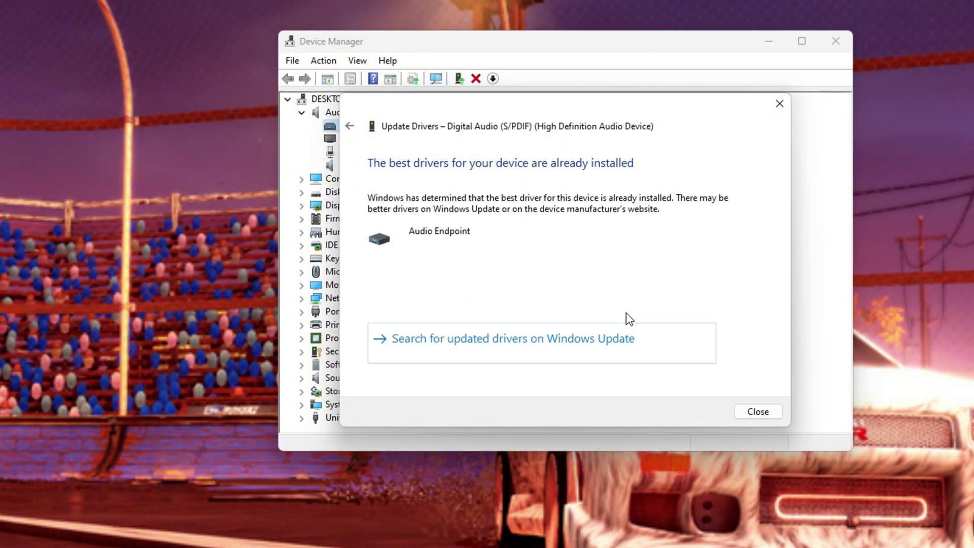
pyautogui.click(777, 413)
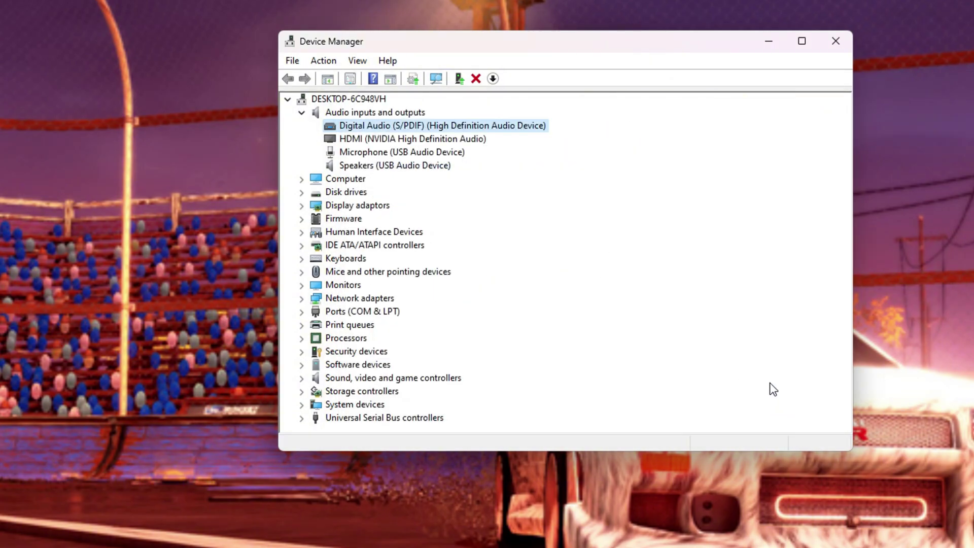
pyautogui.click(836, 41)
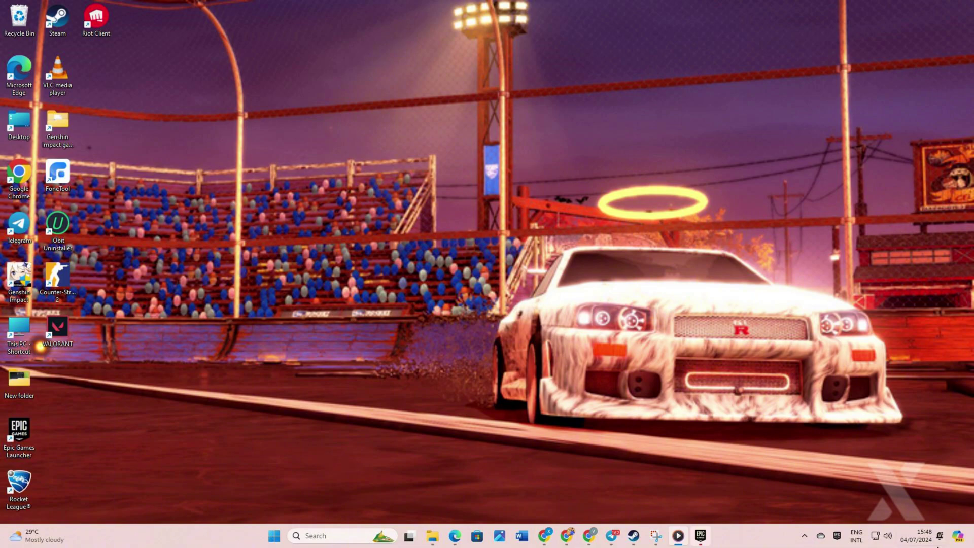
# Confirm Microphone (USB Audio Device) as the Sound settings input, then close Settings
pyautogui.click(886, 538)
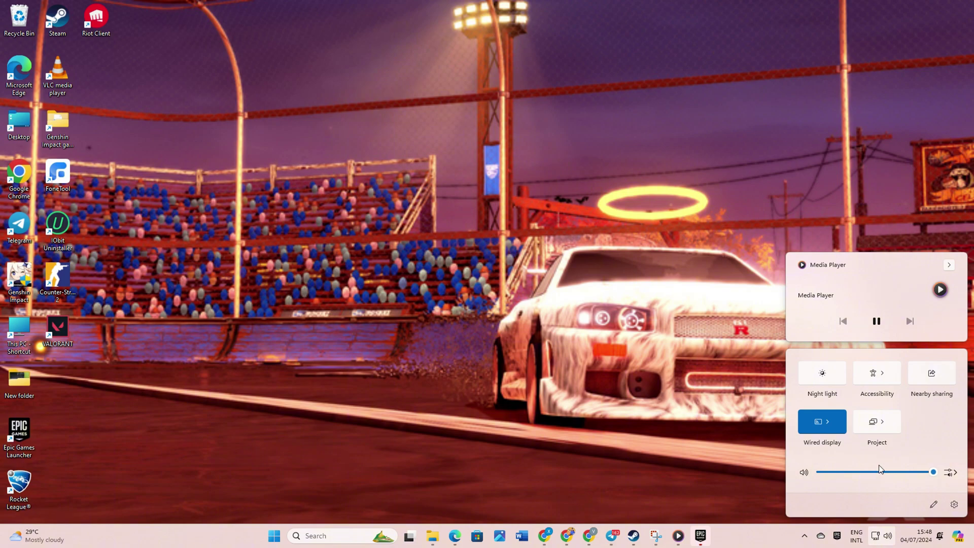
pyautogui.rightClick(888, 537)
pyautogui.click(886, 507)
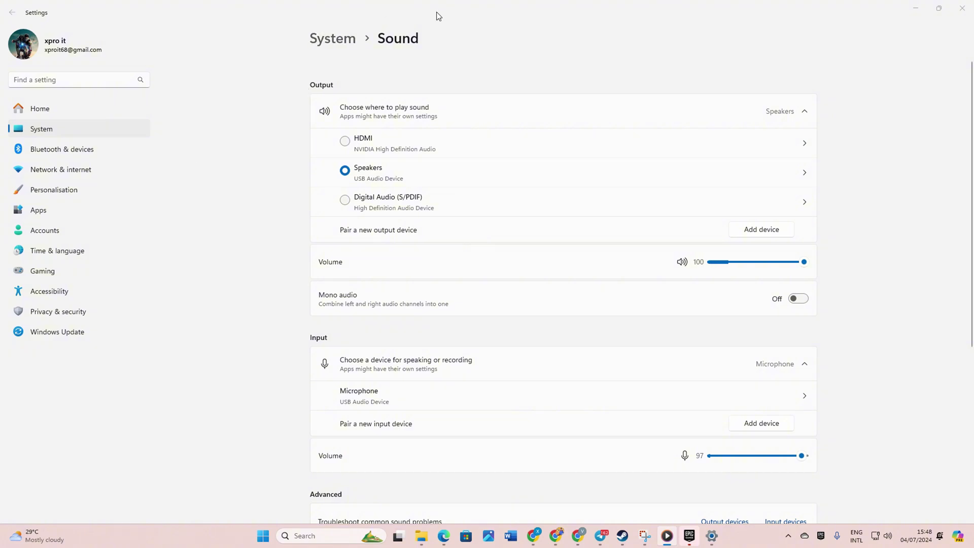
pyautogui.scroll(-3, 566, 264)
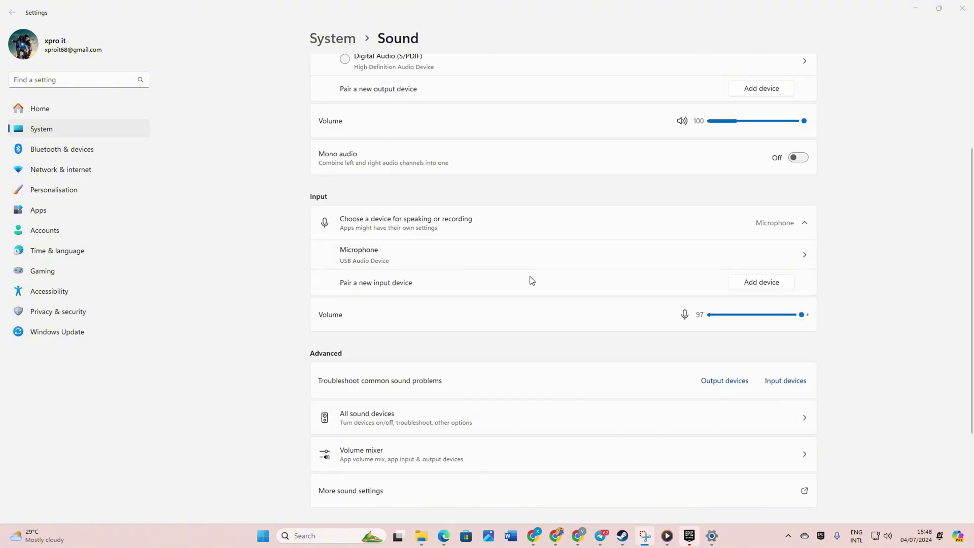
pyautogui.hotkey('alt', 'F4')
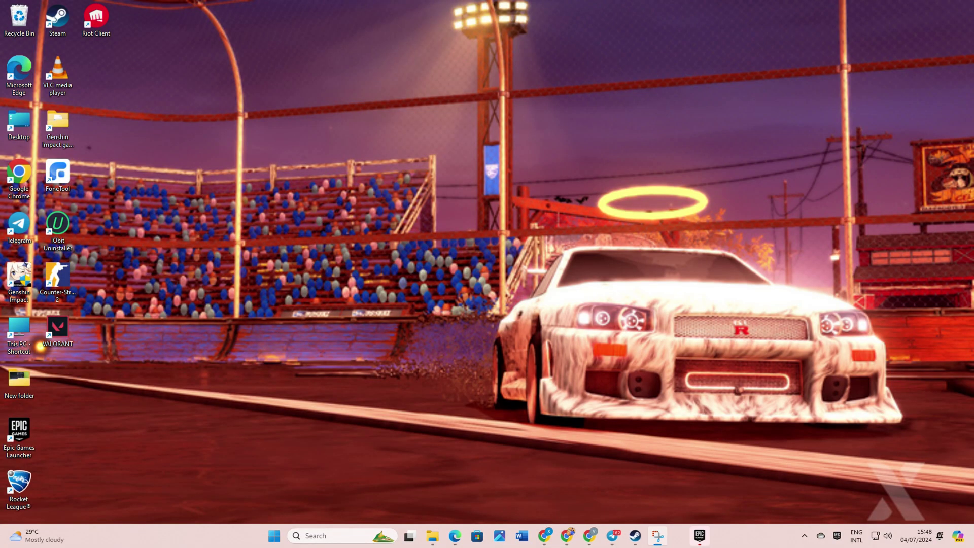